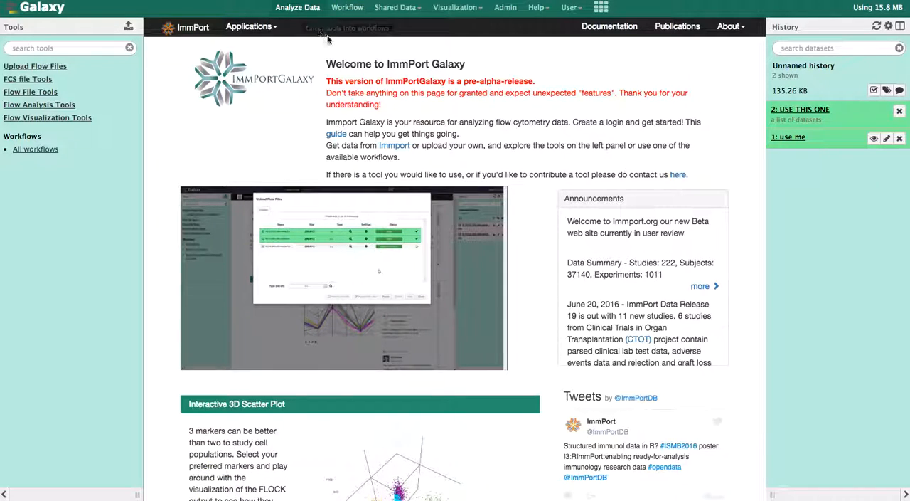
Create a new workflow named "test workflow".
left_click(347, 8)
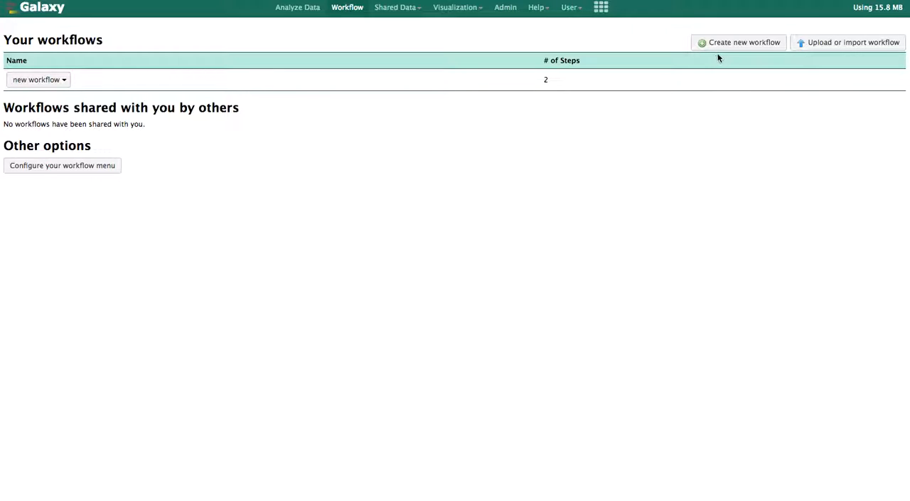
left_click(747, 44)
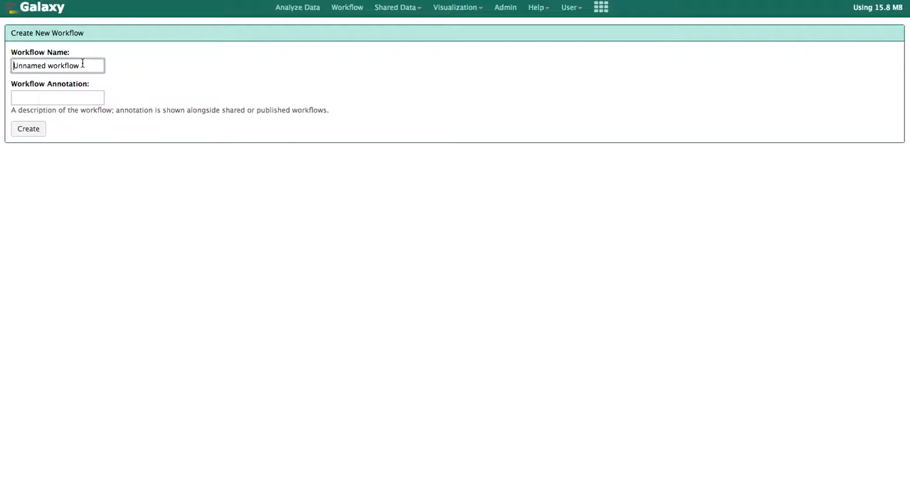
left_click_drag(85, 69, 13, 66)
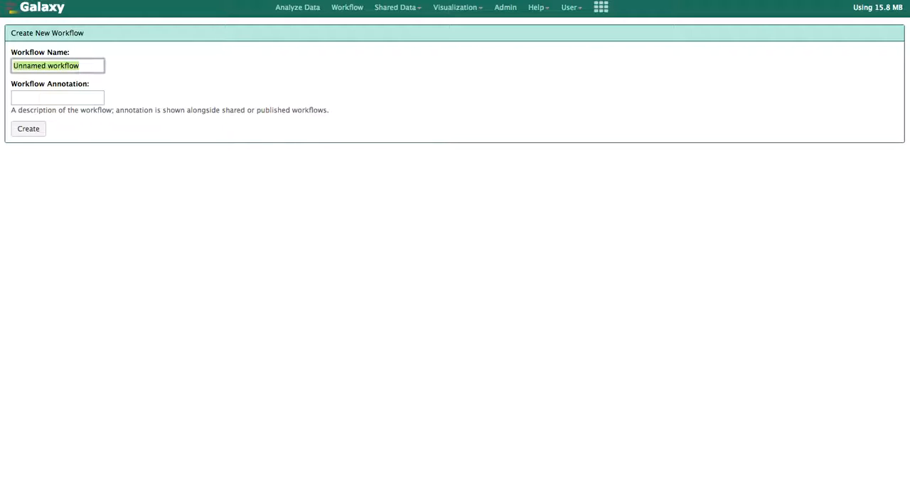
type("test")
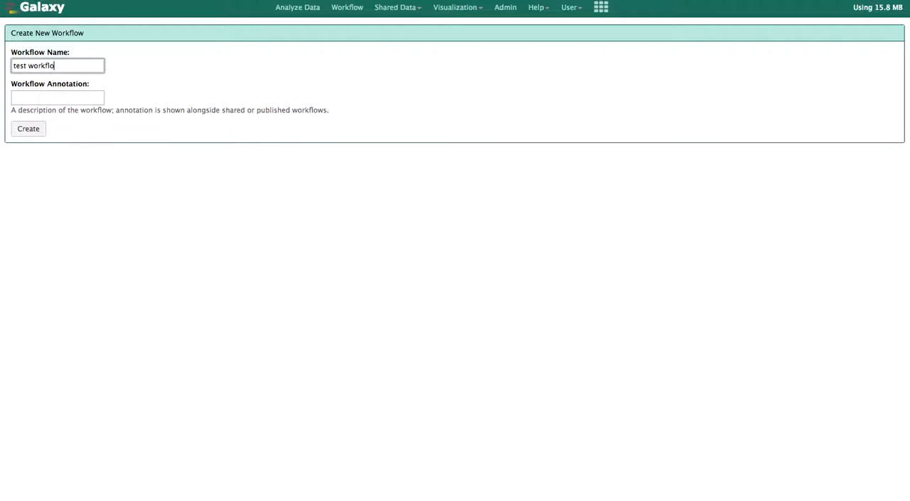
left_click(27, 135)
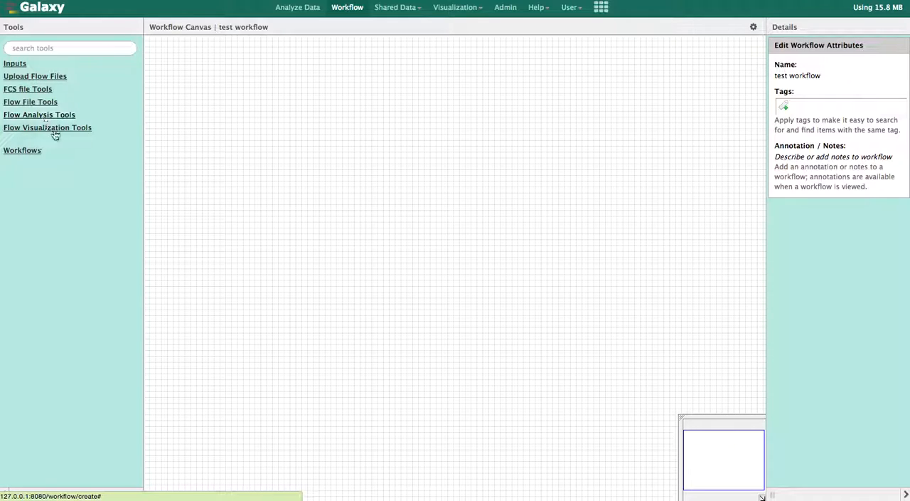
Add the Extract Keywords, Automated gating, Transformation and Conversion of FCS to Text, and Check data tools to the workflow canvas.
left_click(49, 94)
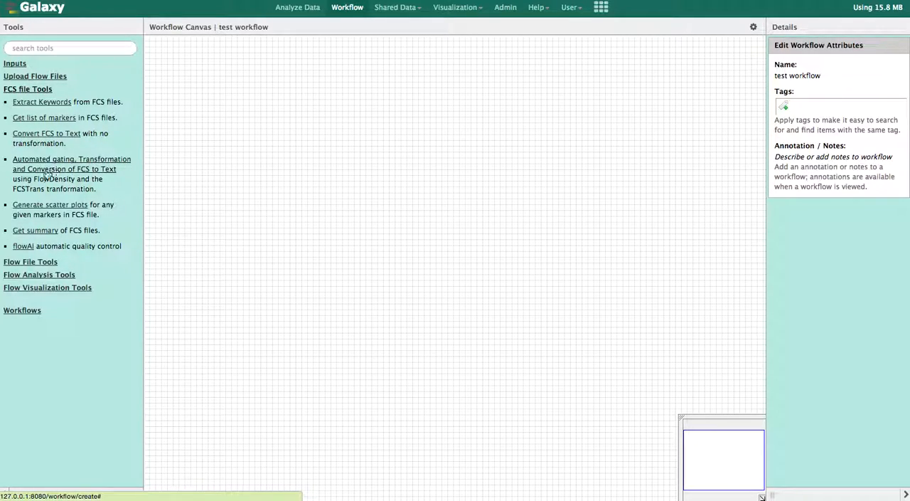
left_click(42, 102)
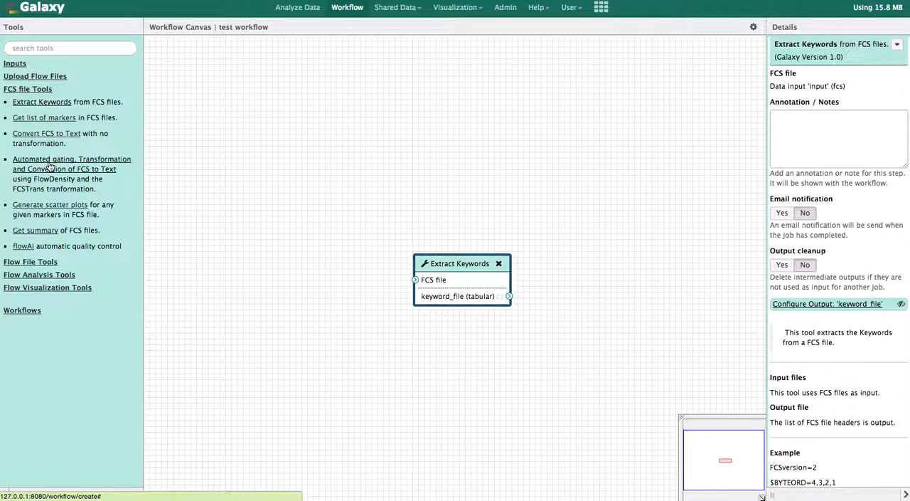
left_click(60, 165)
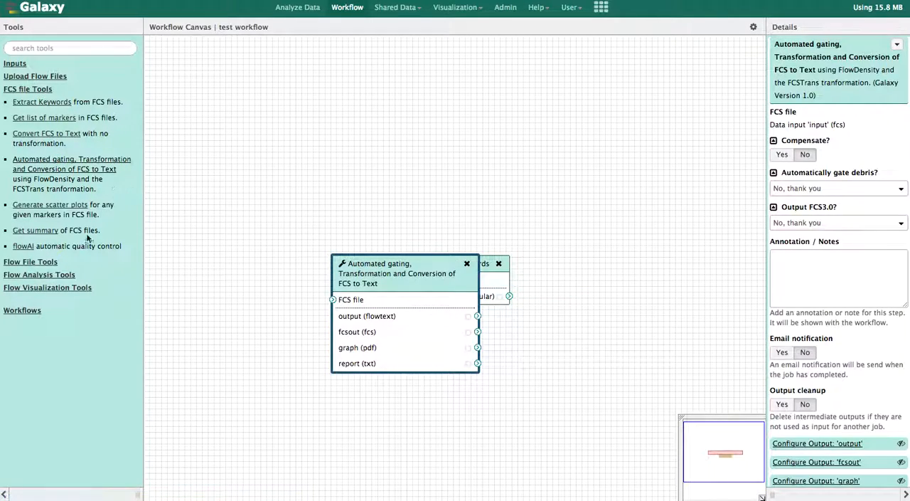
left_click(30, 262)
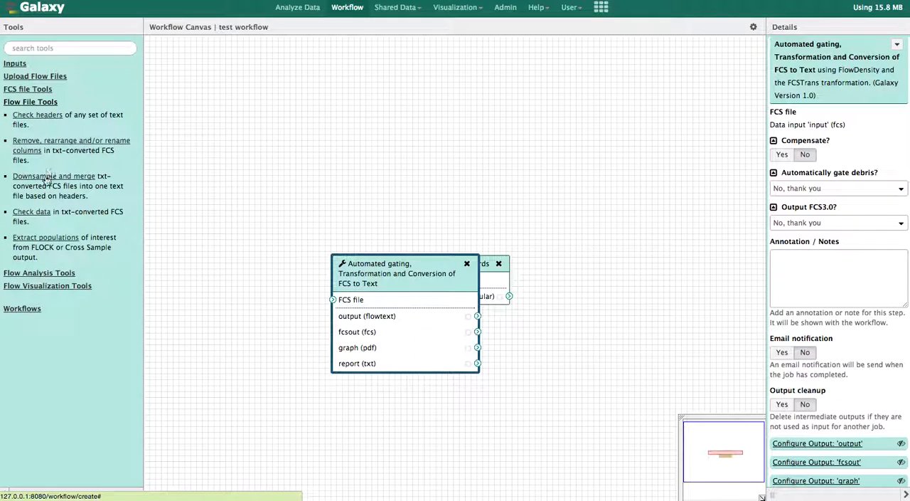
left_click(41, 216)
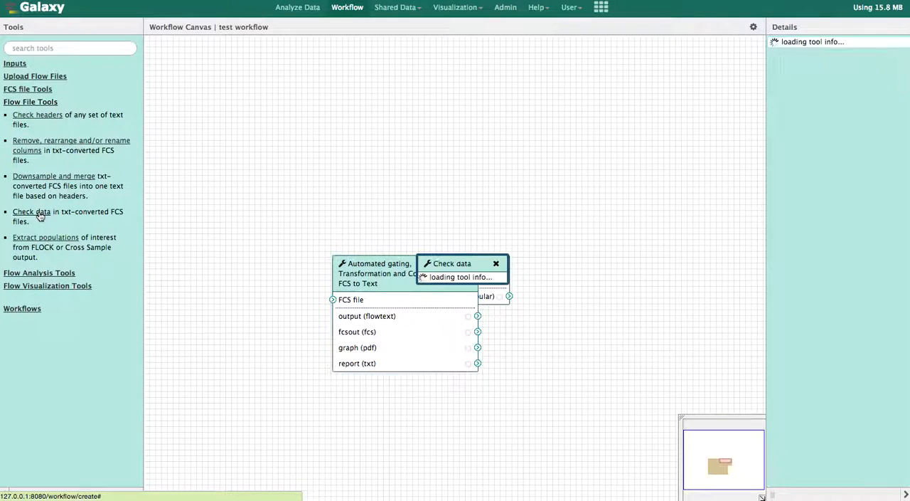
Spread the three tool boxes apart, with Extract Keywords above the Automated gating box and Check data to its right.
left_click_drag(445, 261, 573, 179)
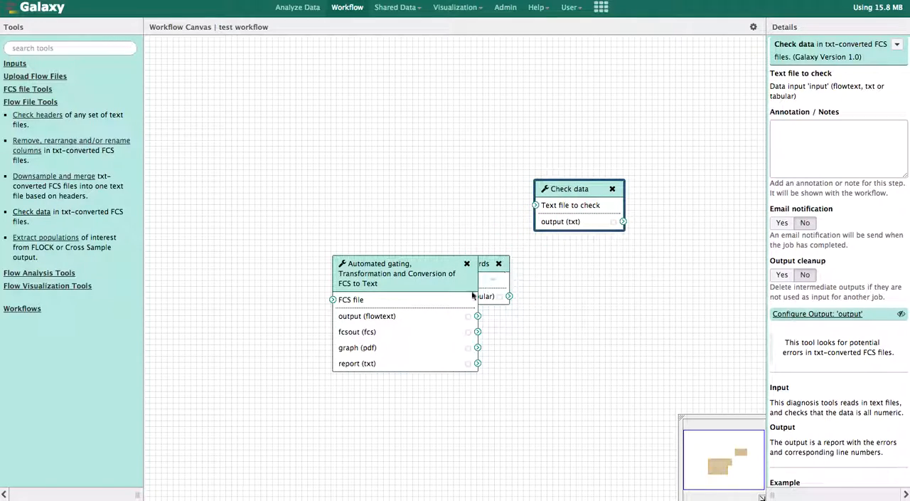
left_click_drag(434, 275, 419, 186)
left_click(475, 261)
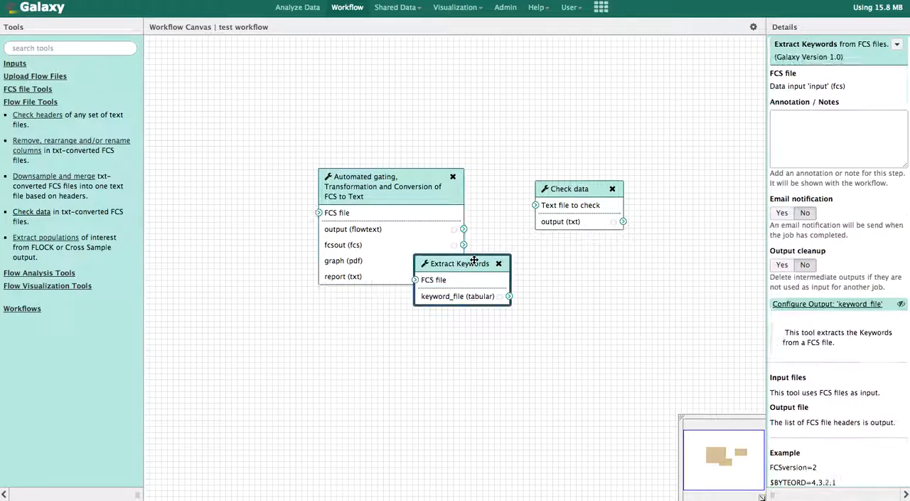
left_click_drag(475, 260, 354, 74)
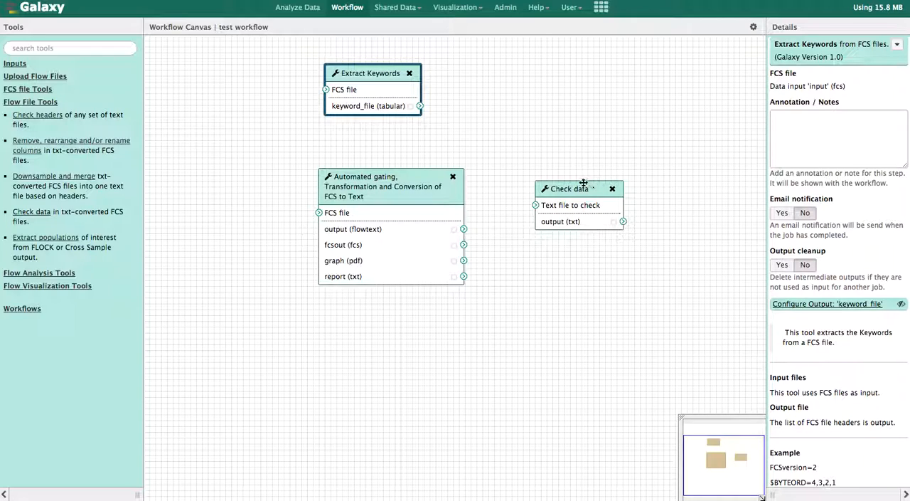
left_click_drag(573, 189, 591, 192)
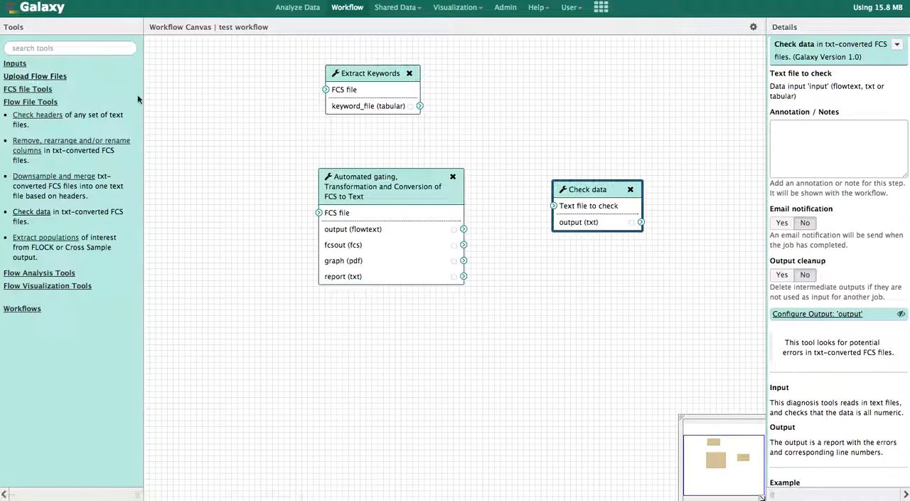
Add an Input dataset to the canvas and place it to the left of Extract Keywords.
left_click(16, 66)
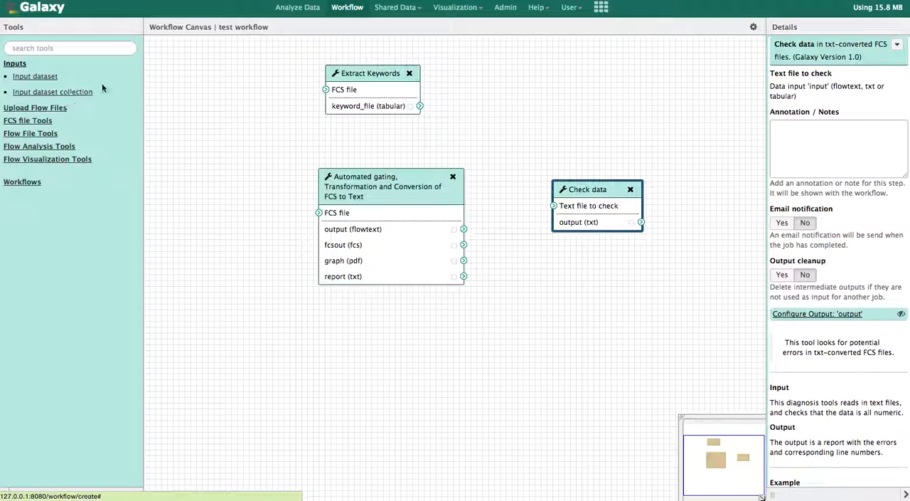
left_click(35, 83)
left_click_drag(448, 265, 209, 109)
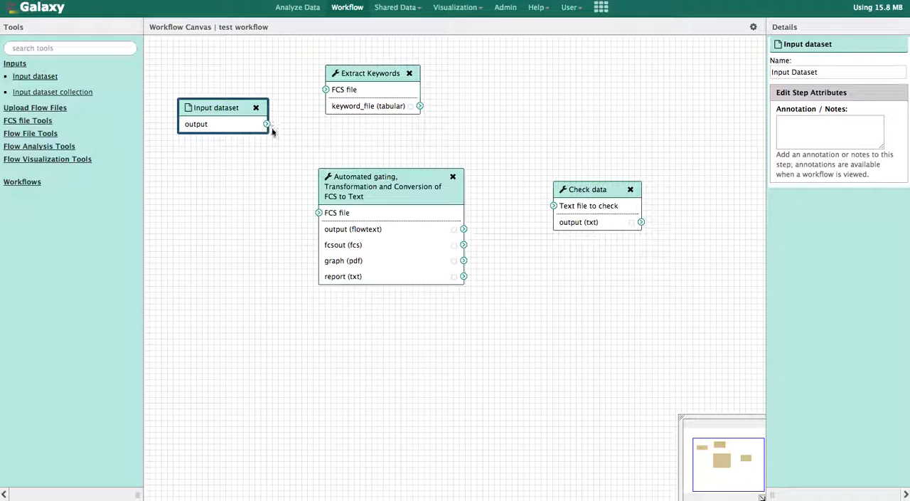
Connect Input dataset to the FCS file inputs of Automated gating and Extract Keywords, and the flowtext output to Check data, spacing out the boxes.
left_click_drag(267, 124, 319, 213)
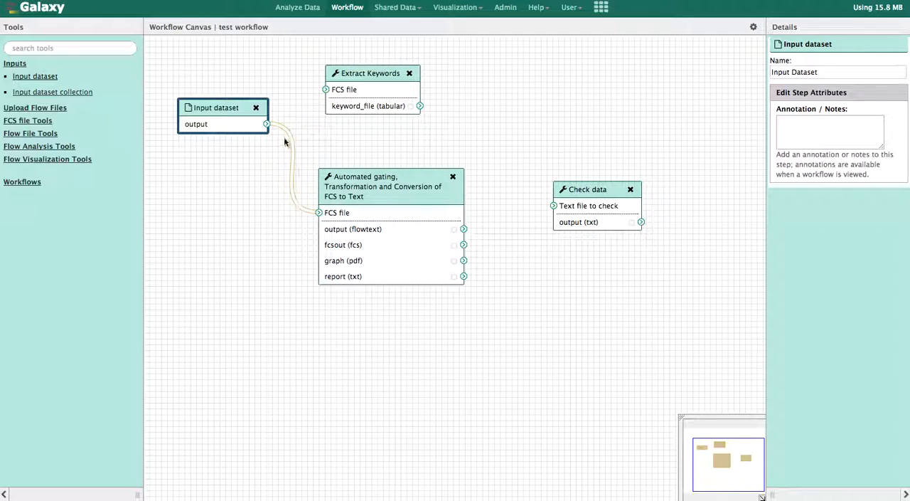
left_click_drag(476, 228, 555, 206)
mouse_move(220, 108)
left_mouse_down()
mouse_move(209, 67)
mouse_move(217, 125)
left_mouse_up()
left_click(378, 195)
left_click_drag(378, 195, 352, 261)
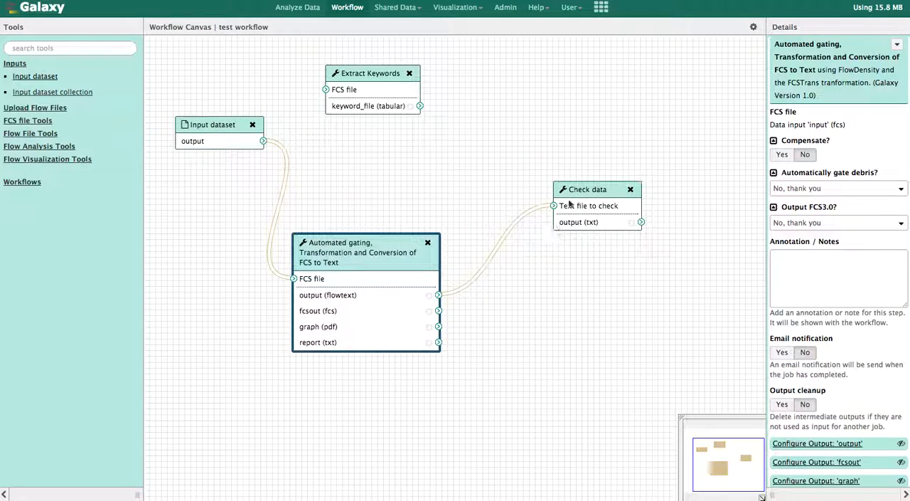
left_click_drag(582, 193, 559, 272)
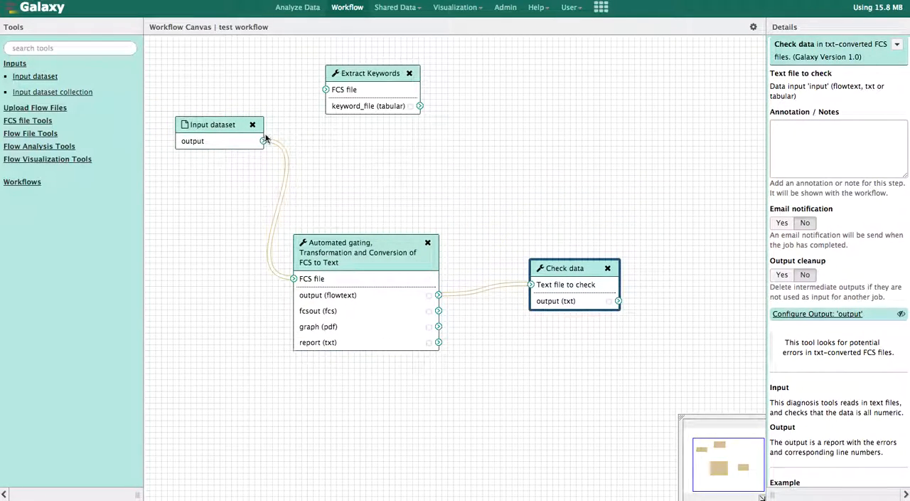
left_click_drag(263, 141, 325, 90)
In the Automated gating tool, set Compensate to Yes, leave debris gating and Output FCS3.0 to be set at runtime, and save the workflow.
left_click(342, 263)
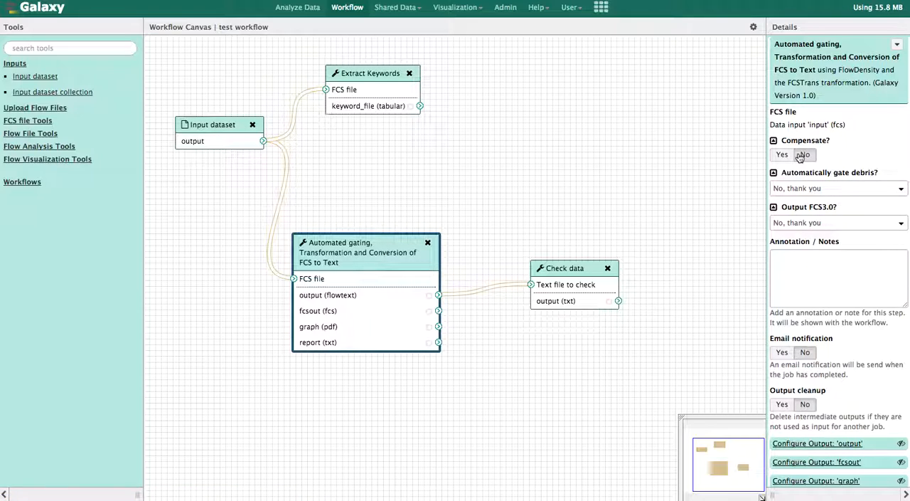
left_click(785, 156)
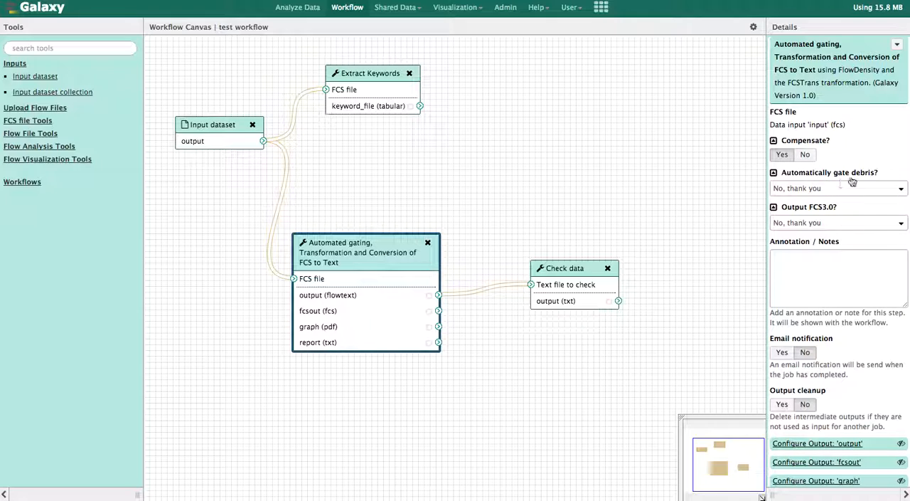
left_click(774, 173)
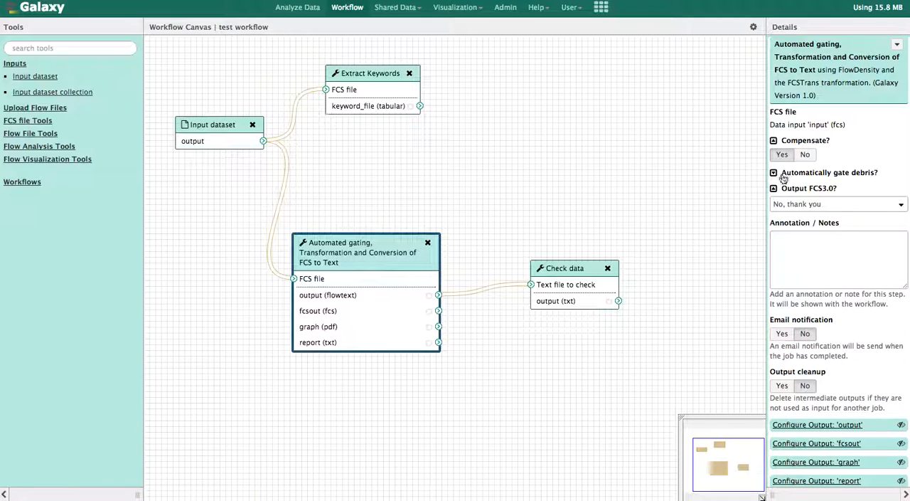
left_click(774, 189)
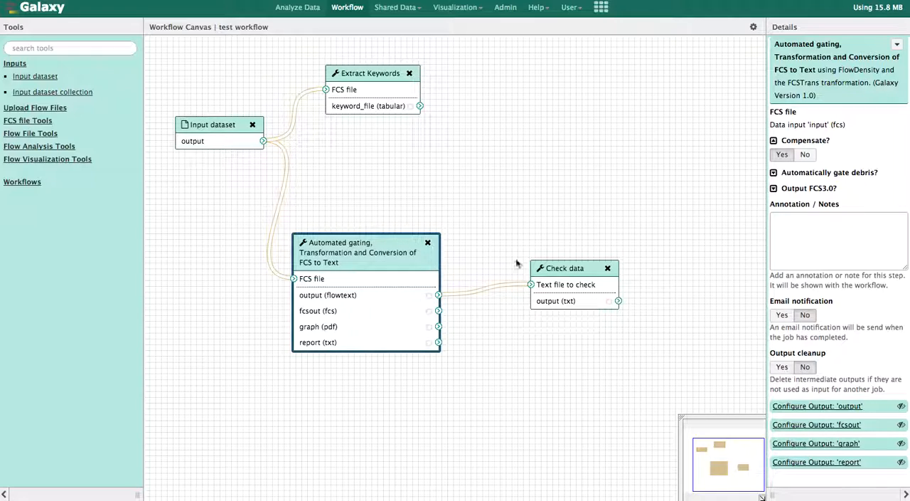
left_click(753, 27)
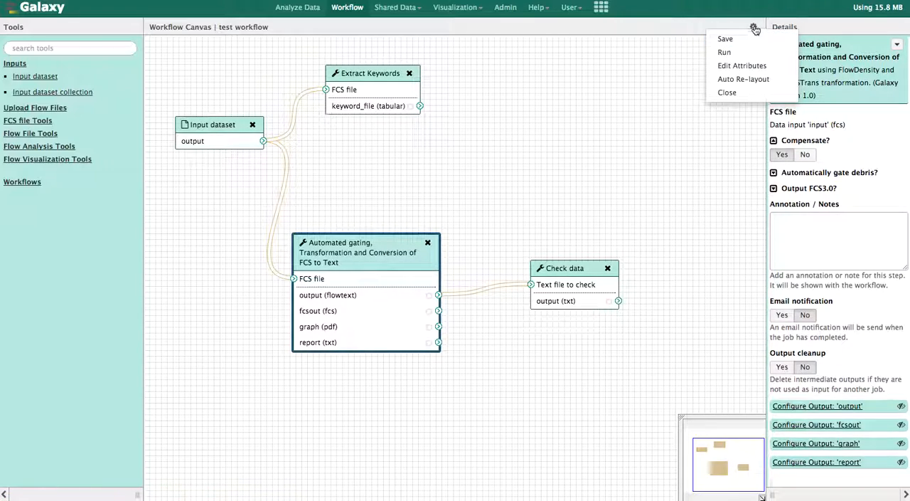
left_click(727, 40)
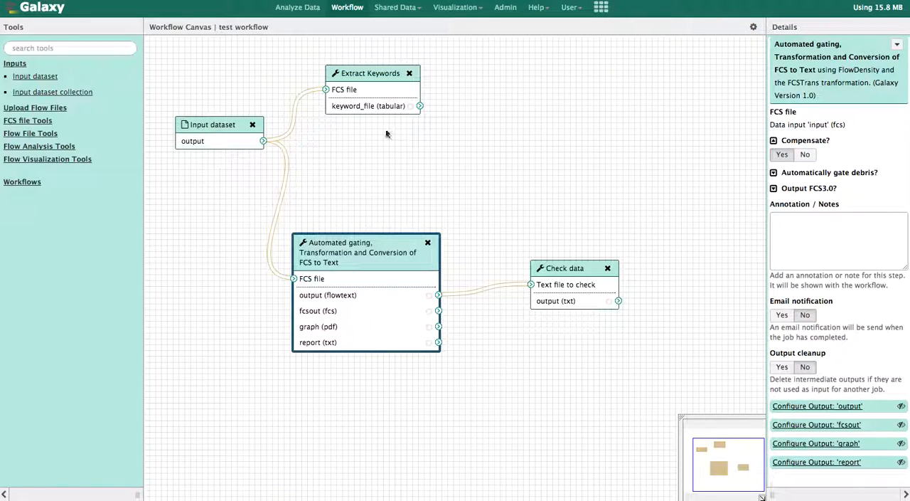
Go to the list of all workflows under data analysis and open the run form of test workflow.
left_click(302, 10)
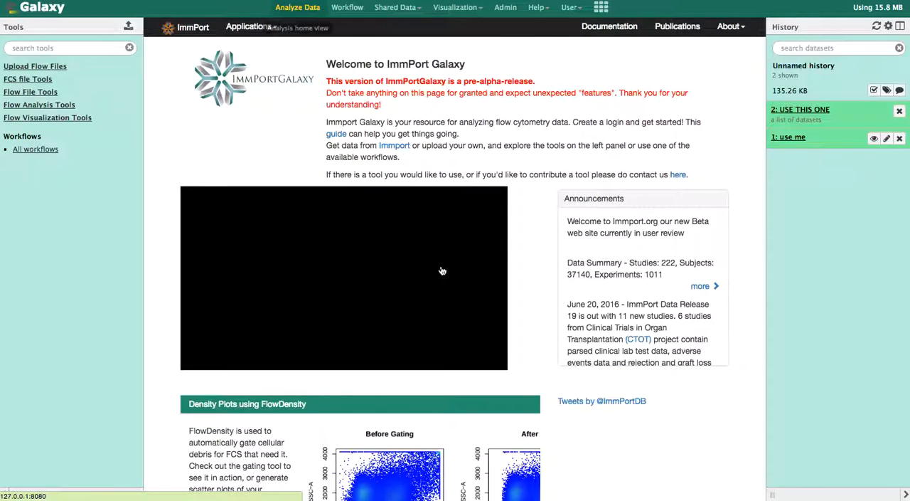
left_click(41, 151)
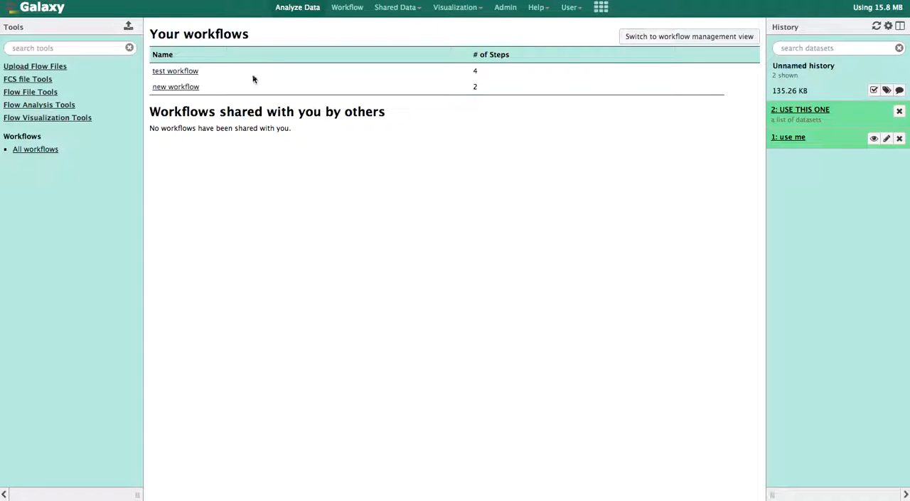
left_click(173, 74)
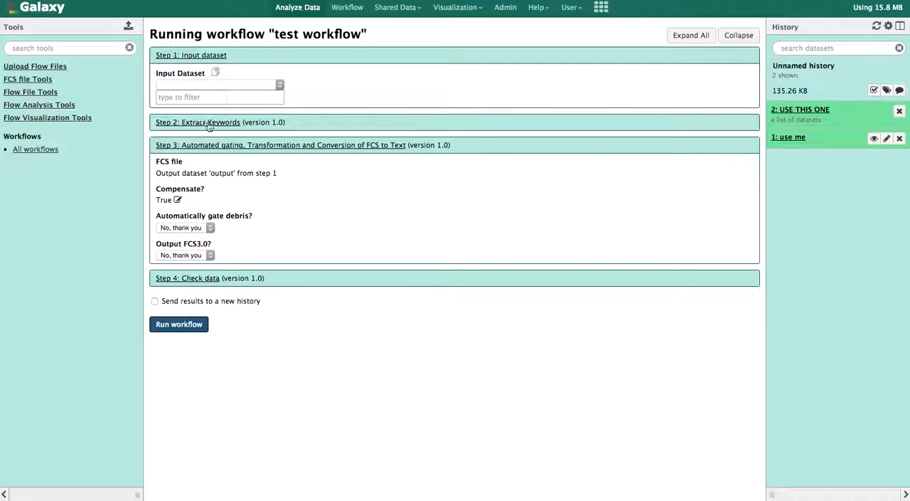
Examine how the Compensate and Automatically gate debris settings can be changed in the run form, keeping their current values.
left_click(177, 200)
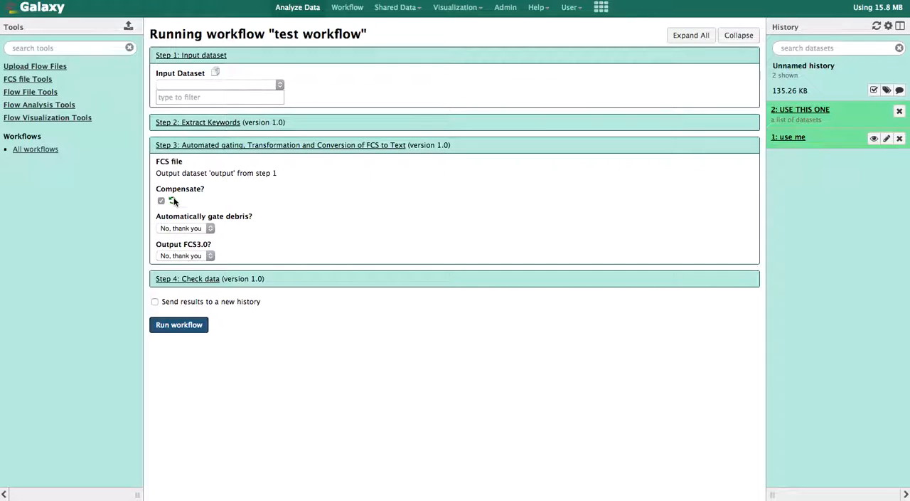
left_click(173, 201)
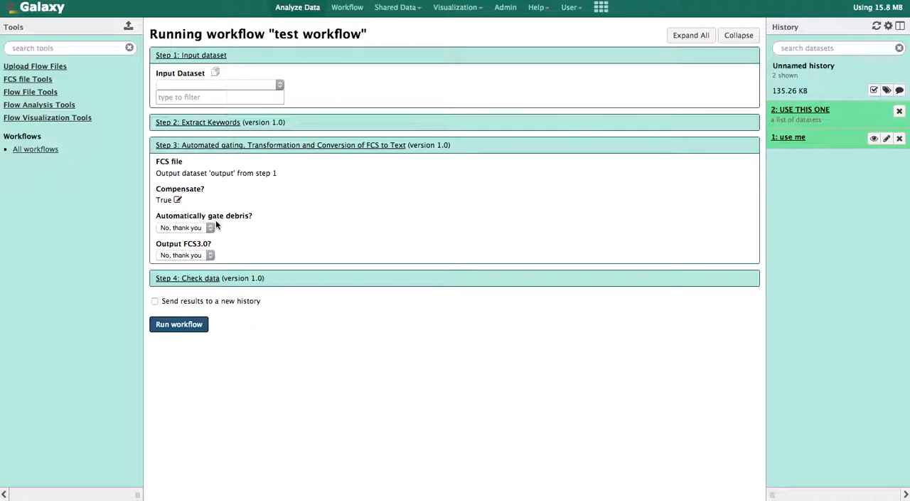
left_click(209, 227)
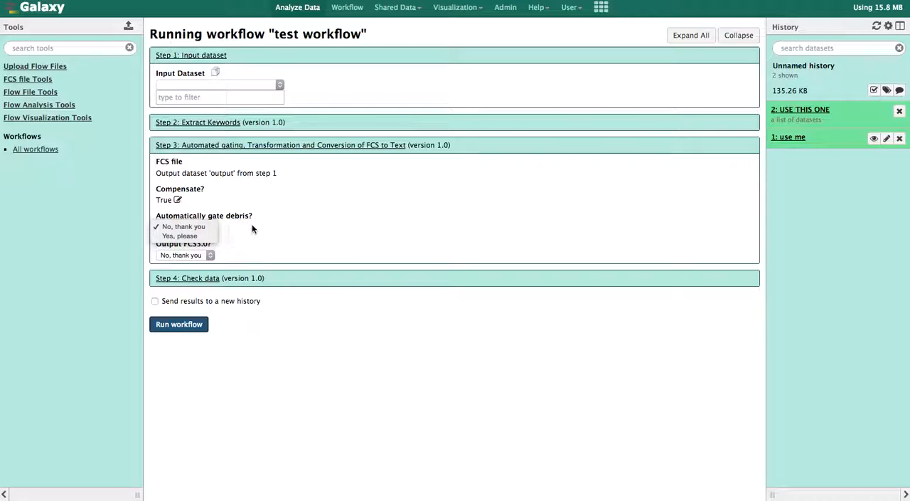
left_click(252, 225)
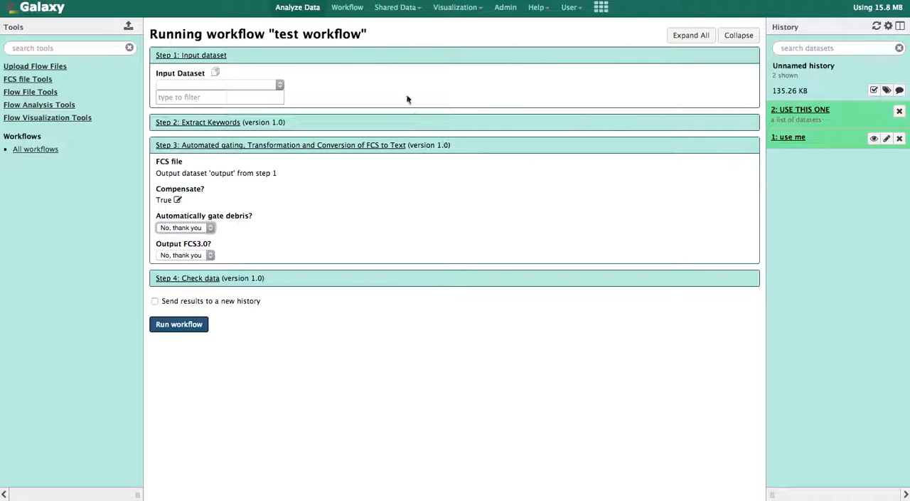
Return to workflow management and open the share or publish options of test workflow.
left_click(352, 10)
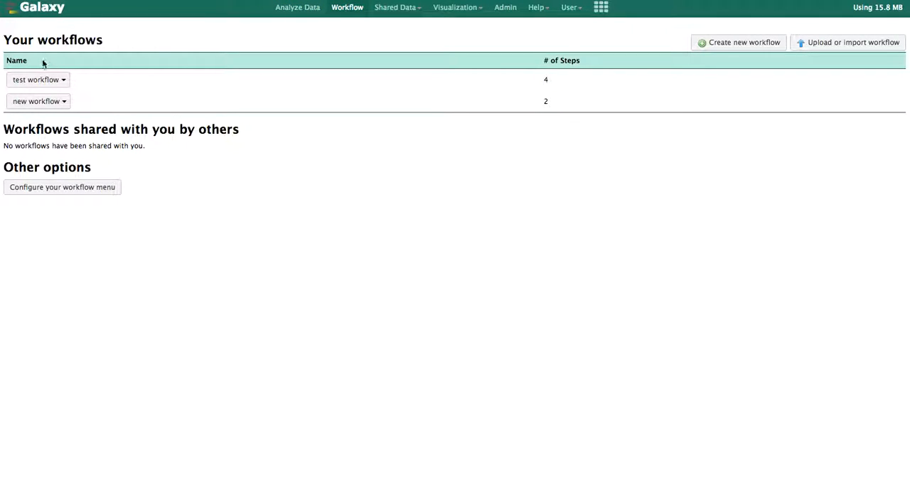
left_click(64, 81)
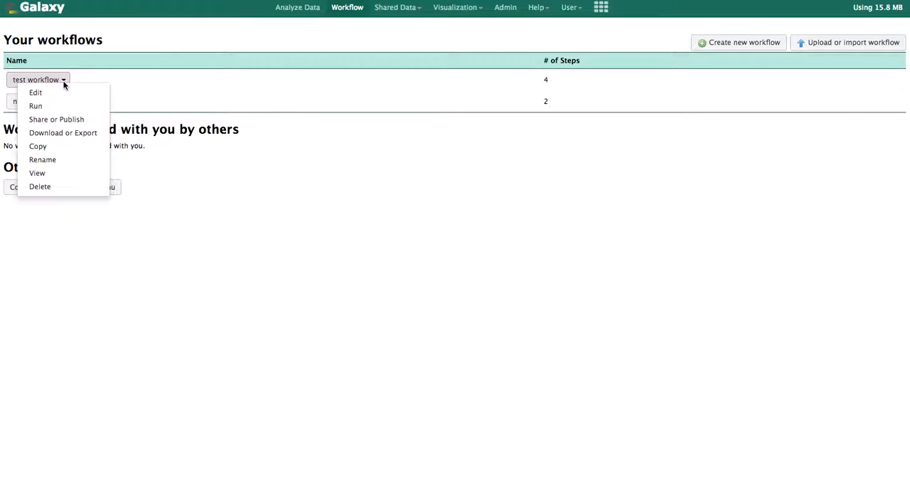
left_click(86, 125)
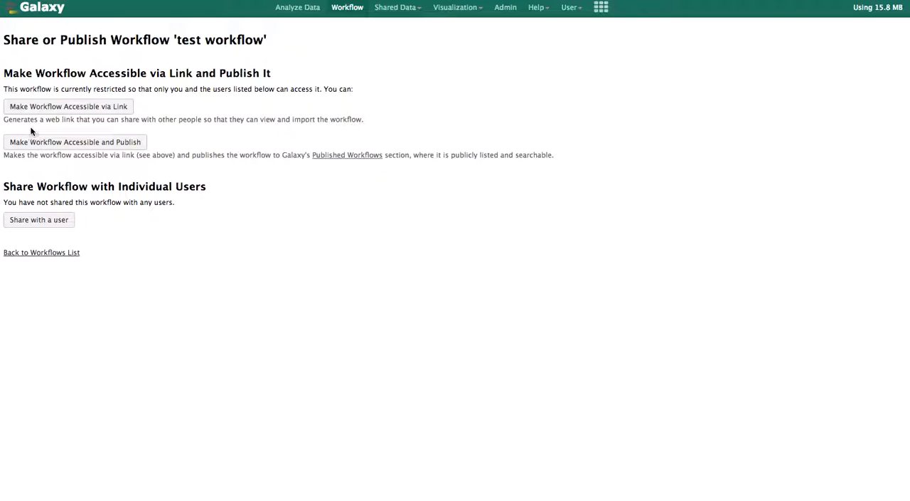
Make test workflow accessible via link and publish it to the Published Workflows section.
left_click(90, 108)
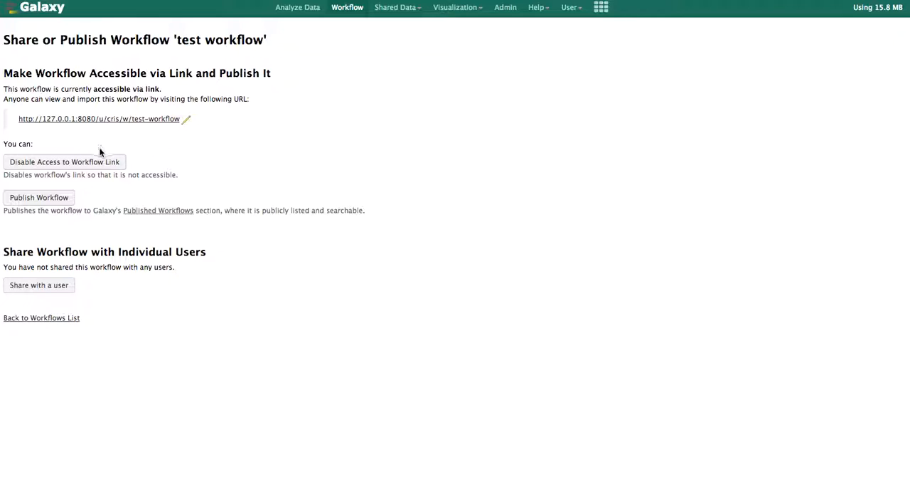
left_click(64, 204)
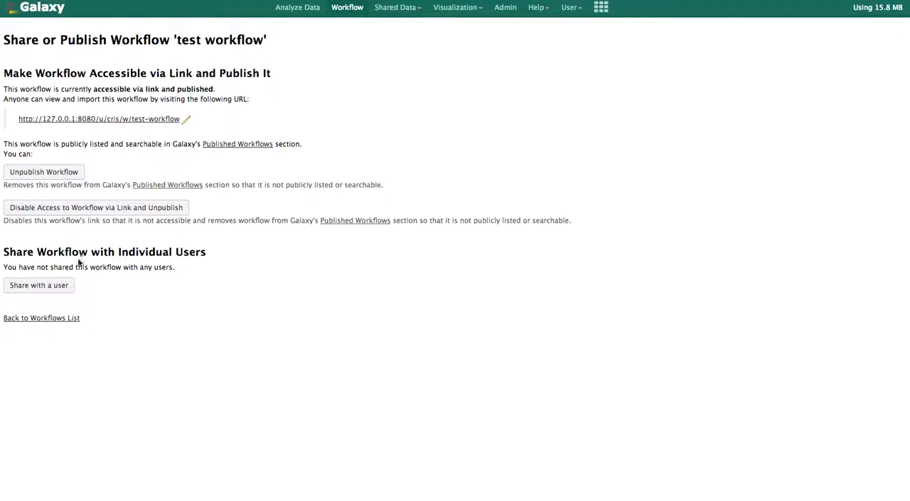
Check which users are available for sharing test workflow individually, and return to the Galaxy home page without sharing it.
left_click(62, 285)
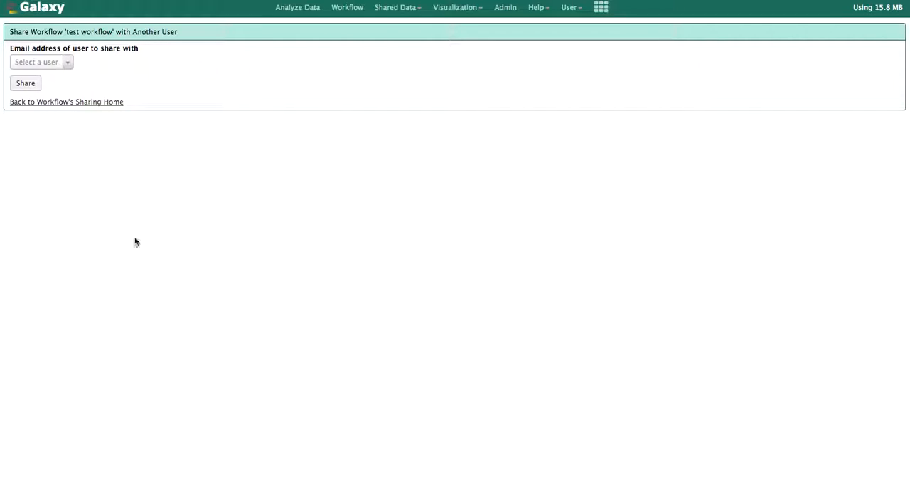
left_click(67, 65)
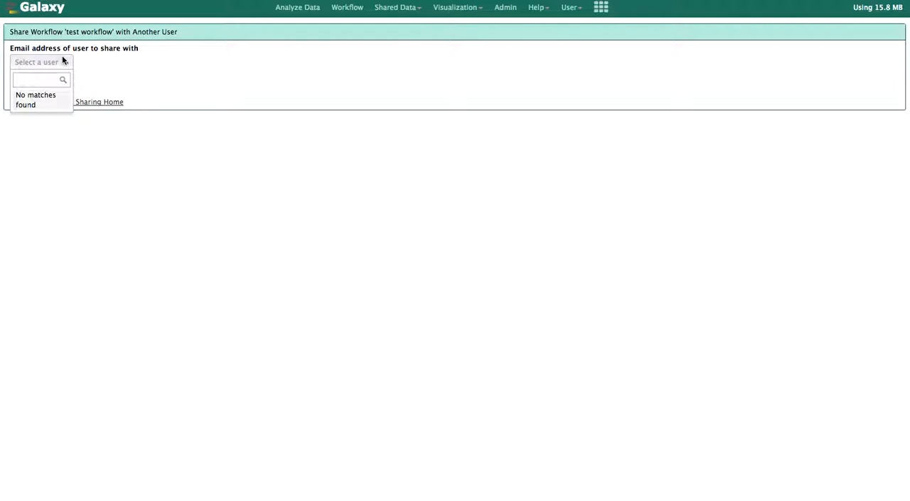
left_click(63, 59)
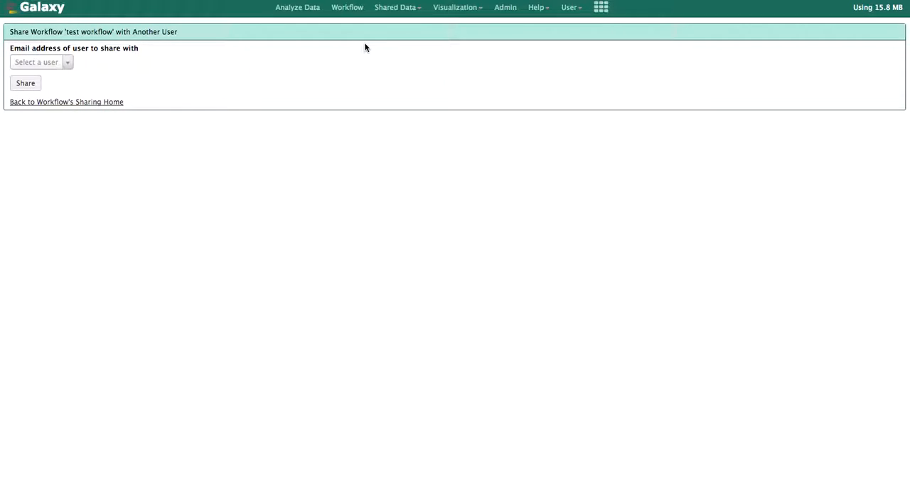
left_click(50, 8)
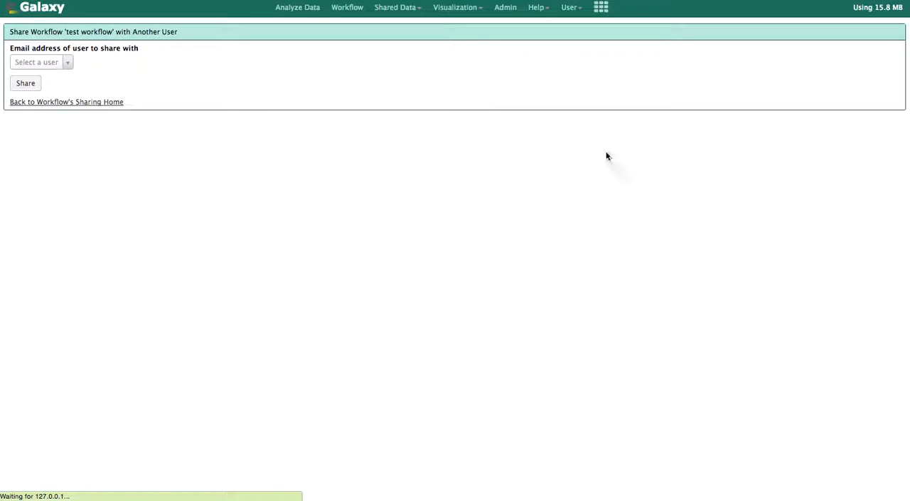